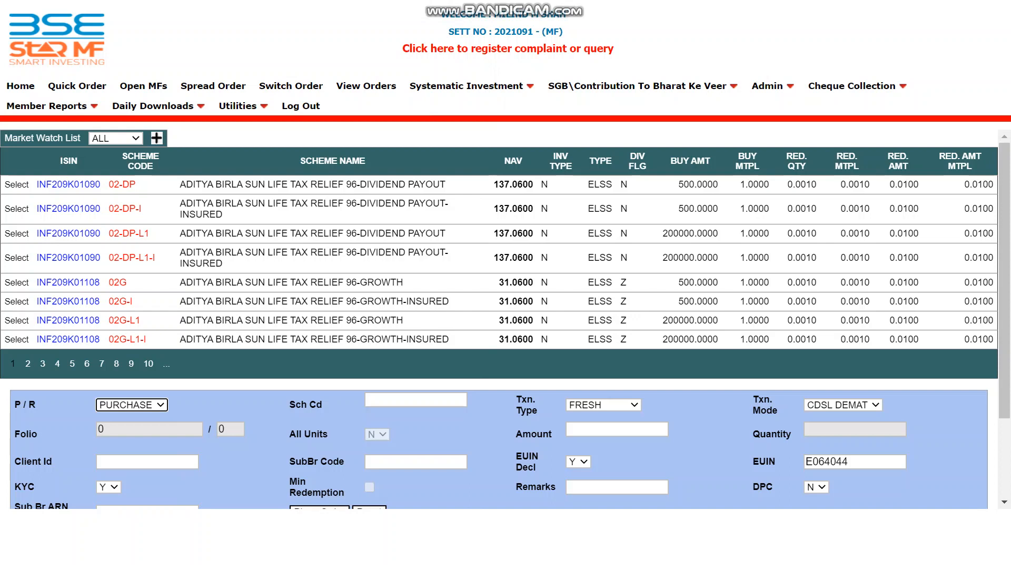
# - Open the X-SIP/I-SIP Registration Form from the Systematic Investment menu
pyautogui.moveTo(471, 86)
pyautogui.moveTo(471, 140)
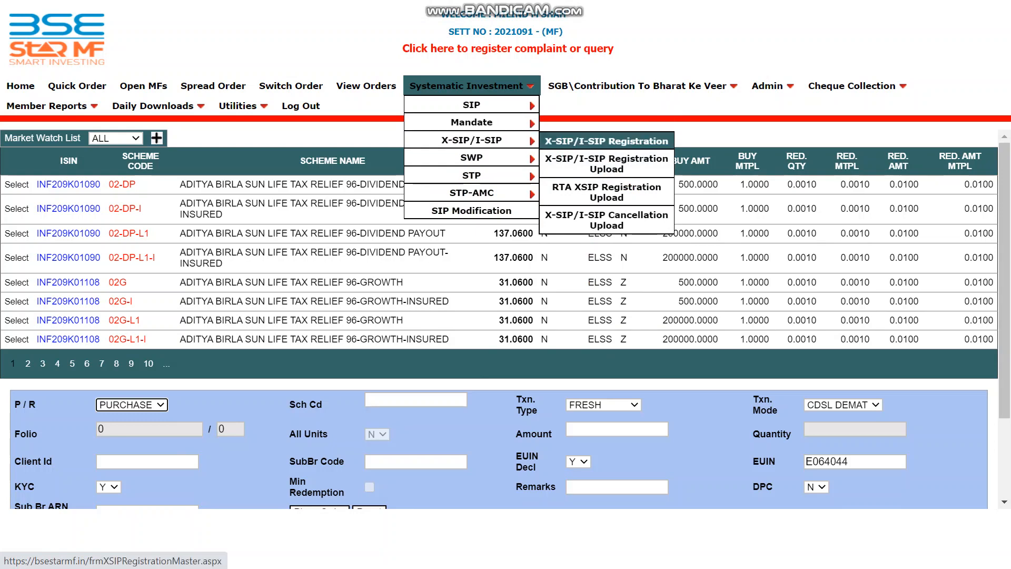
pyautogui.click(606, 141)
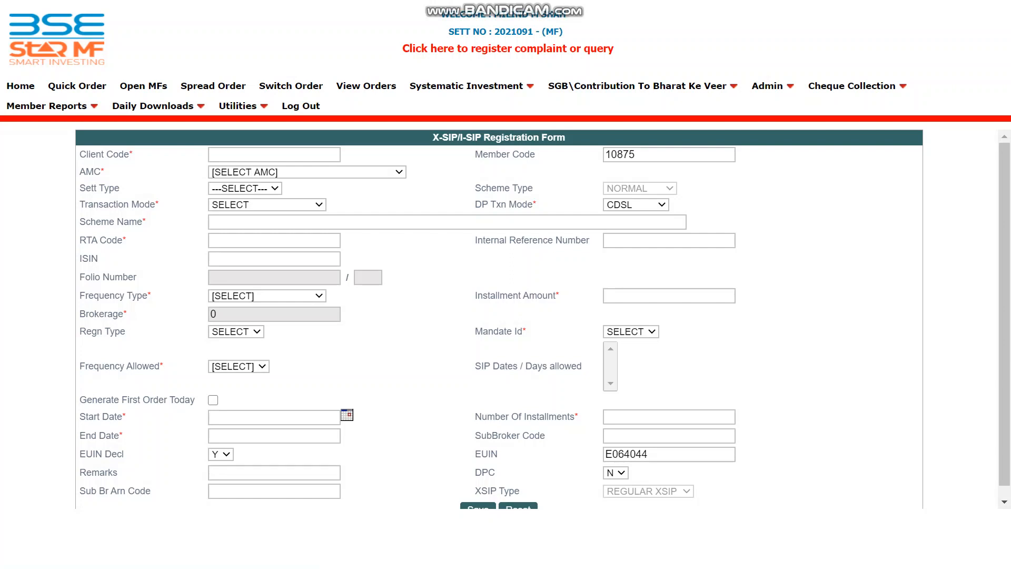
# - Enter the client code and set settlement type OTHERS and transaction mode PHYSICAL ONLY
pyautogui.click(274, 154)
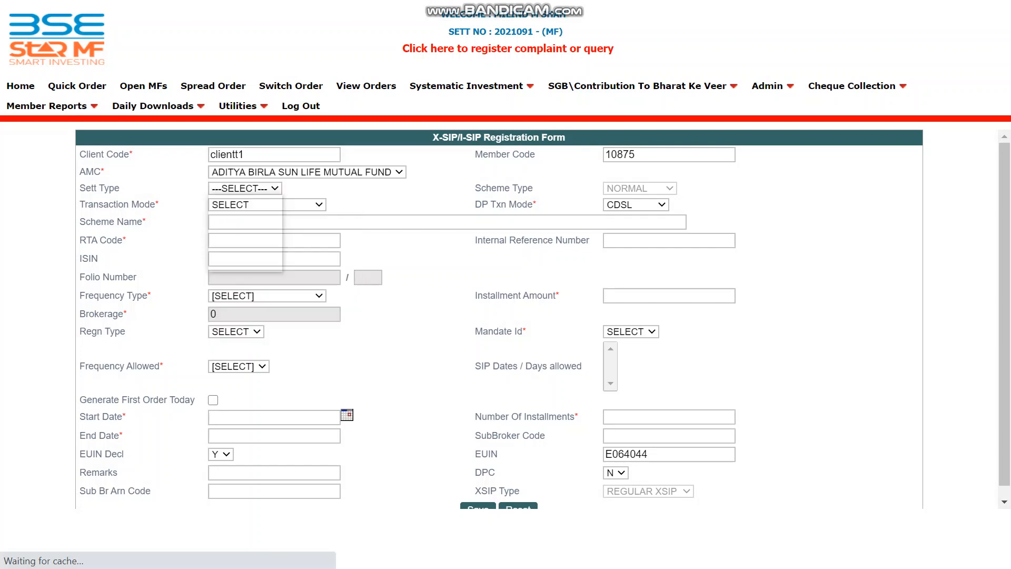
pyautogui.click(244, 189)
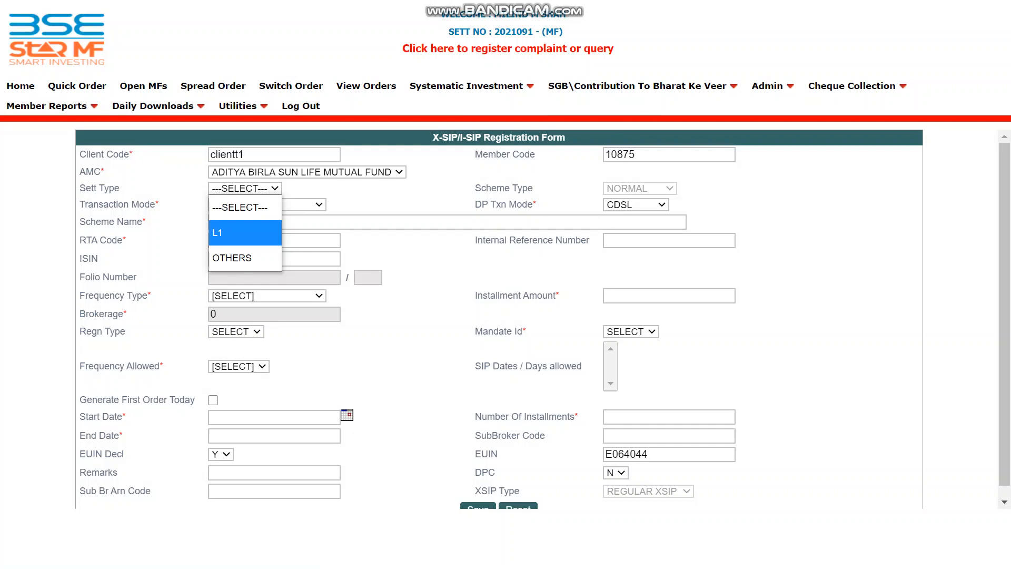
pyautogui.press('Down')
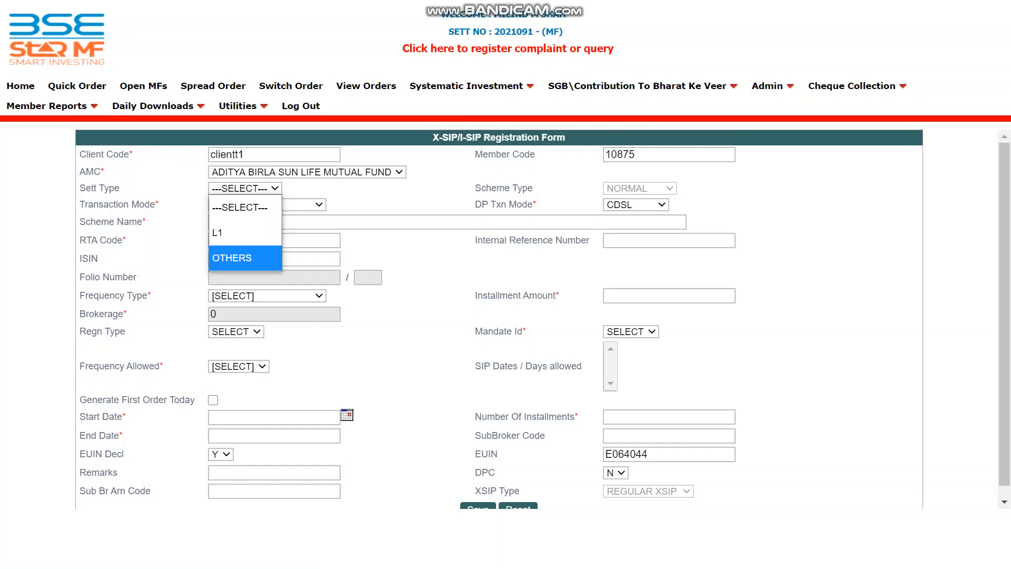
pyautogui.press('Return')
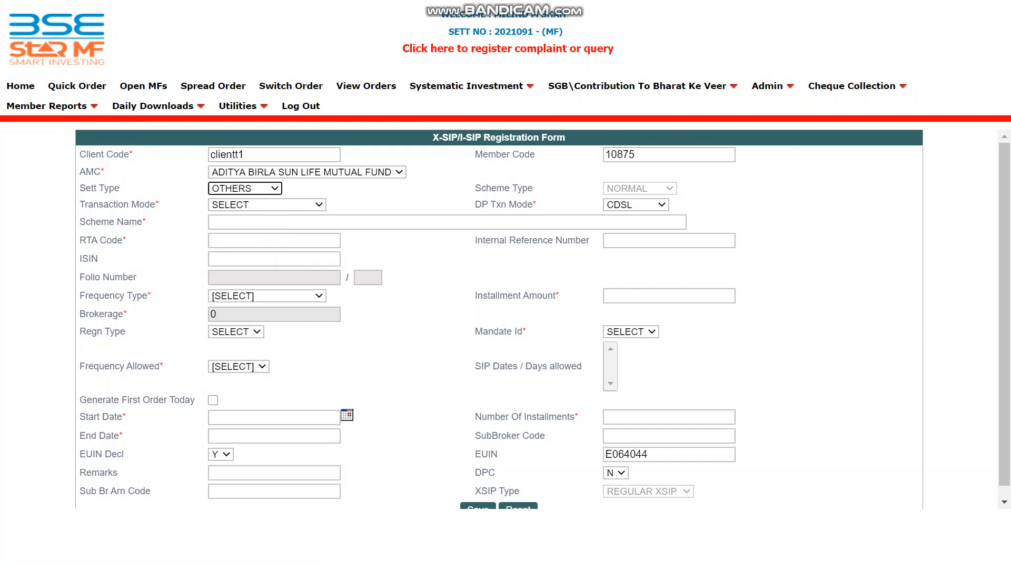
pyautogui.click(267, 205)
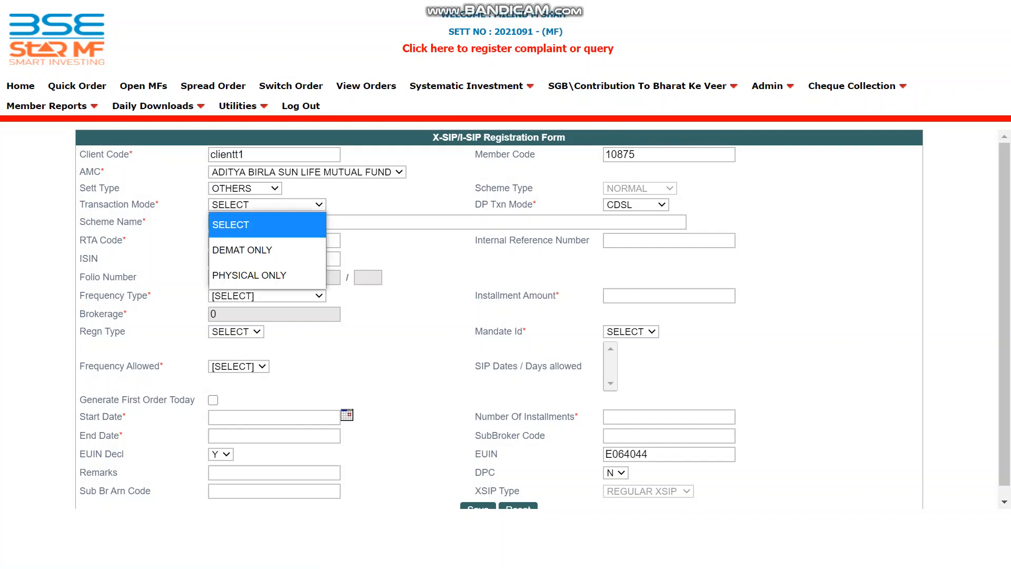
pyautogui.press('Down')
pyautogui.press('Down')
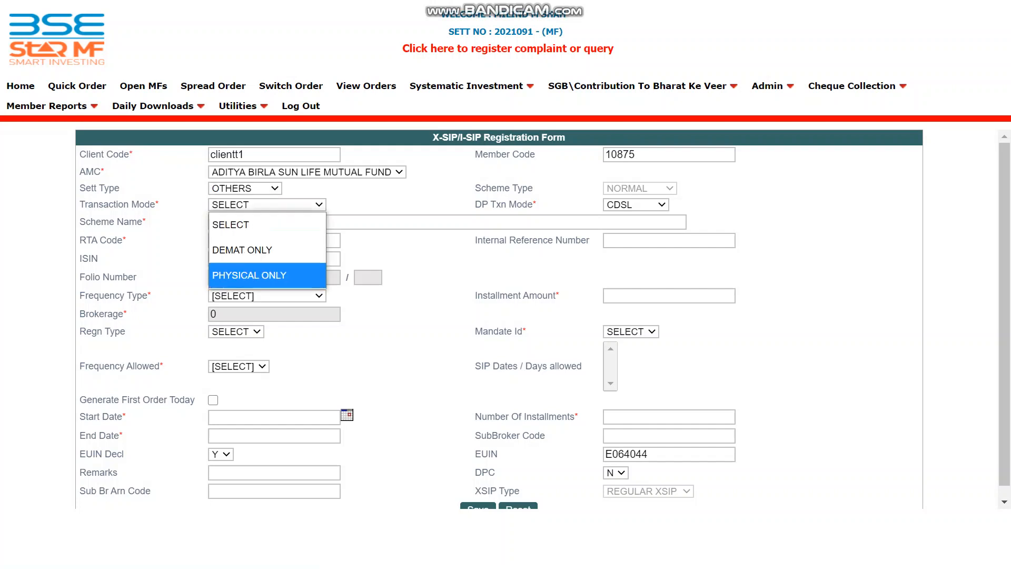
pyautogui.press('Return')
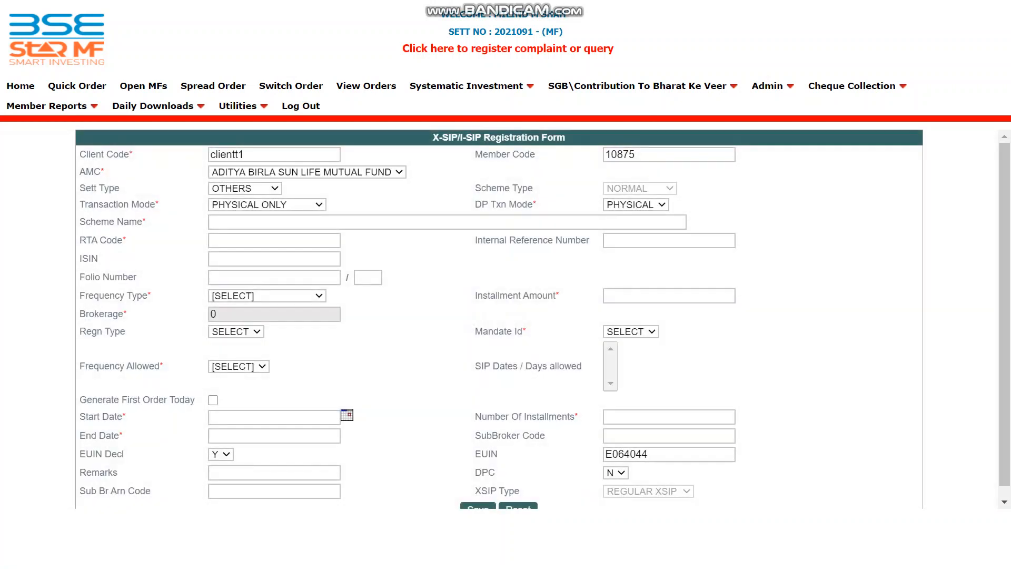
pyautogui.click(274, 222)
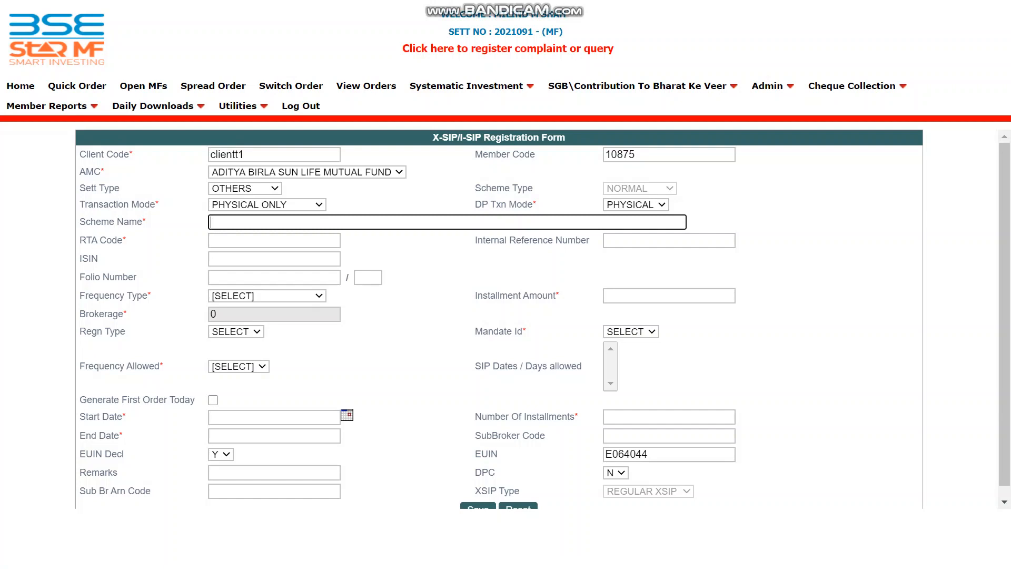
# - Search 'focus' and select ADITYA BIRLA SUN LIFE FOCUSED EQUITY FUND-GROWTH as the scheme
pyautogui.write('frontl')
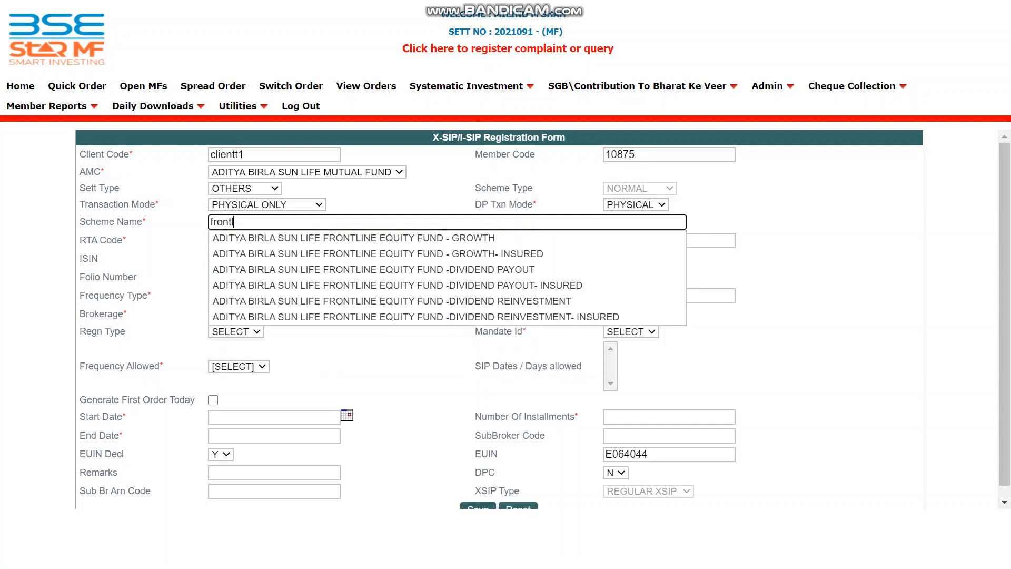
pyautogui.press('BackSpace')
pyautogui.press('BackSpace')
pyautogui.press('BackSpace')
pyautogui.press('BackSpace')
pyautogui.press('BackSpace')
pyautogui.press('BackSpace')
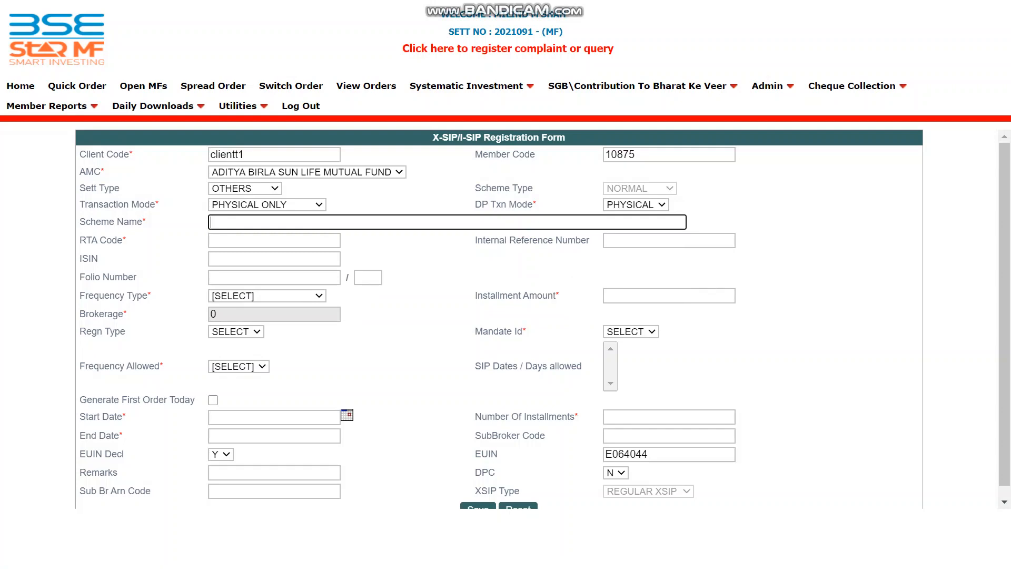
pyautogui.write('fo')
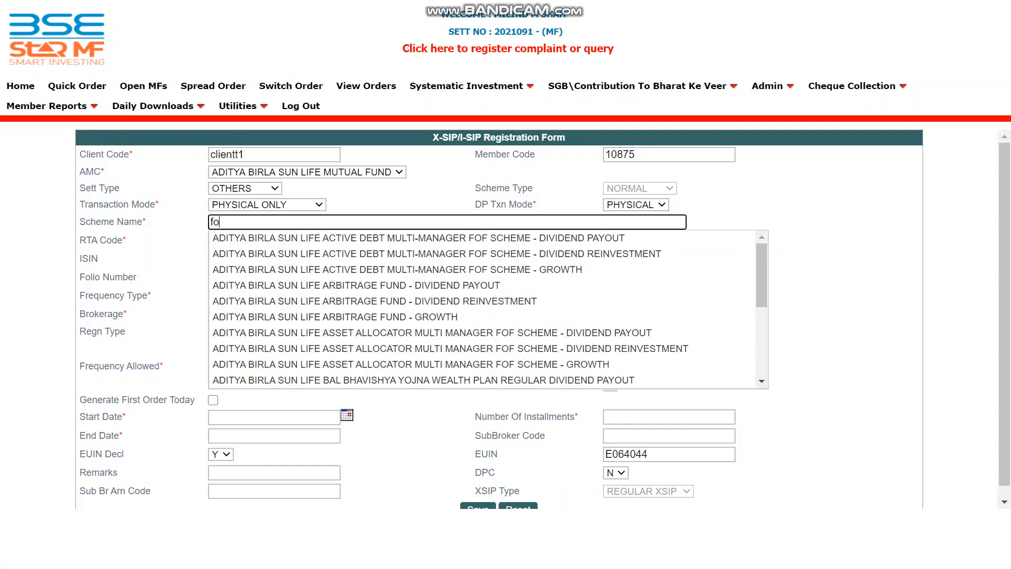
pyautogui.write('cus')
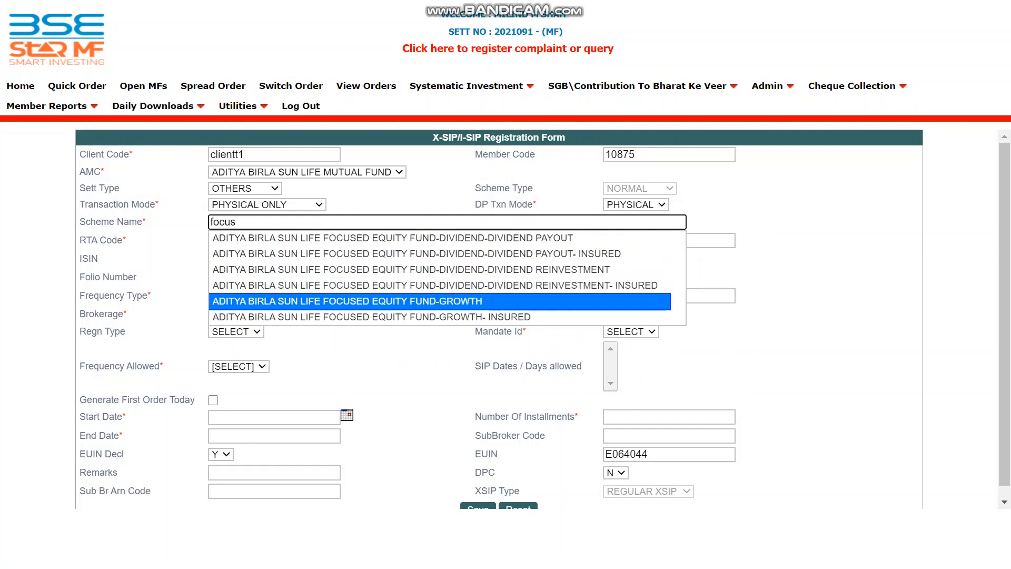
pyautogui.click(368, 302)
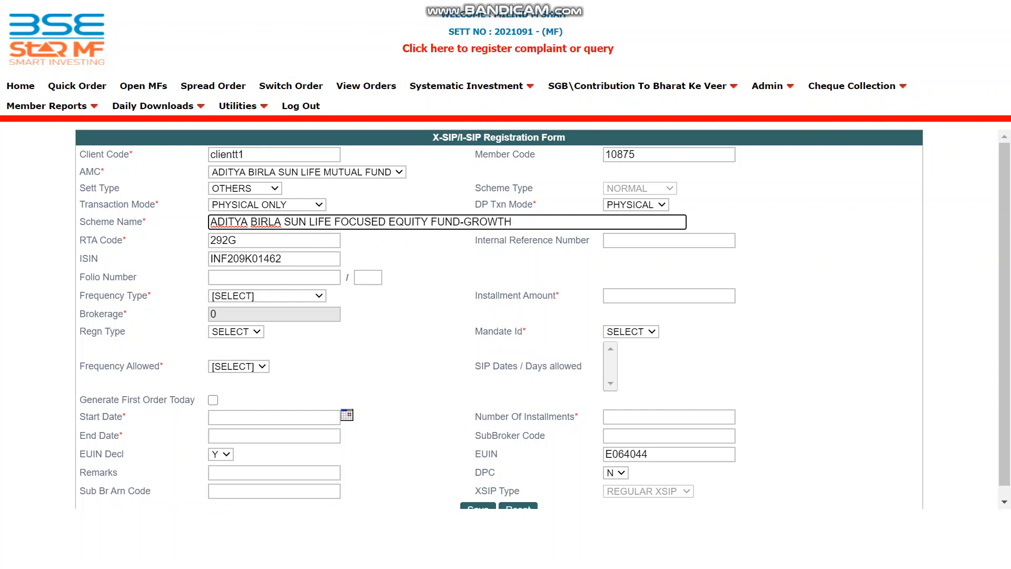
# - Set the frequency type to MONTHLY and the instalment amount to 1000
pyautogui.click(267, 296)
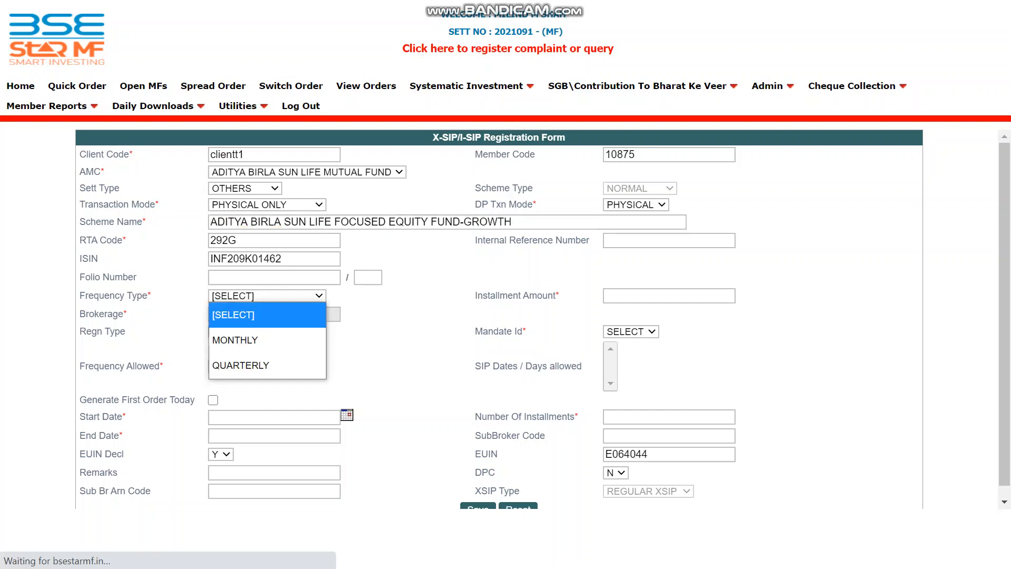
pyautogui.click(267, 296)
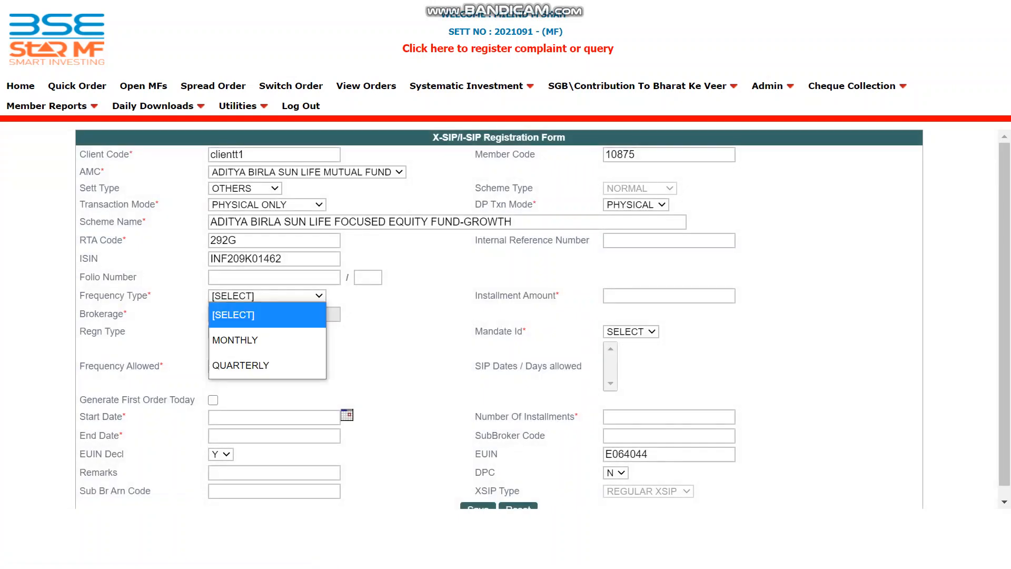
pyautogui.press('Return')
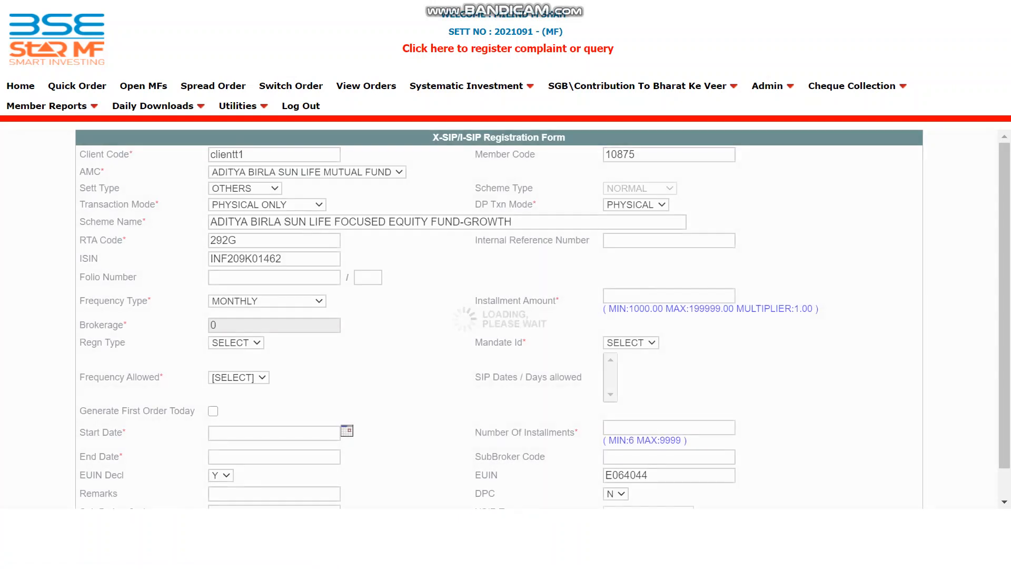
pyautogui.click(669, 296)
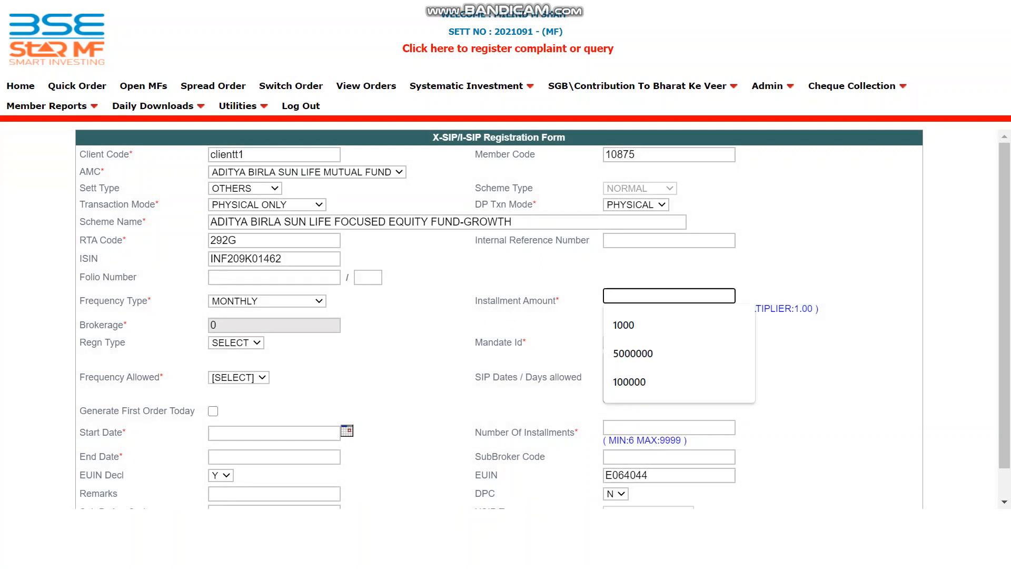
pyautogui.click(526, 325)
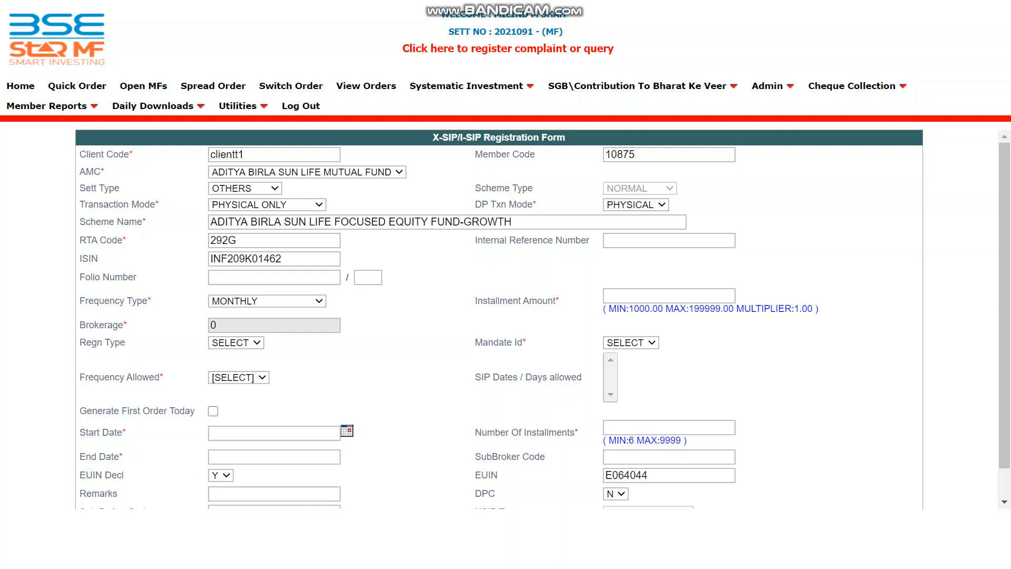
pyautogui.click(668, 296)
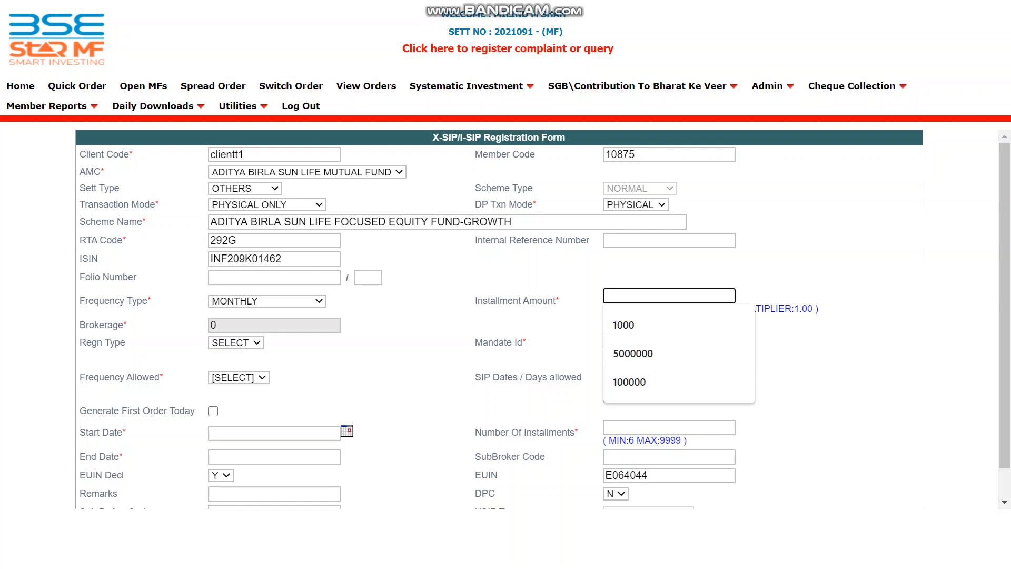
pyautogui.write('1000')
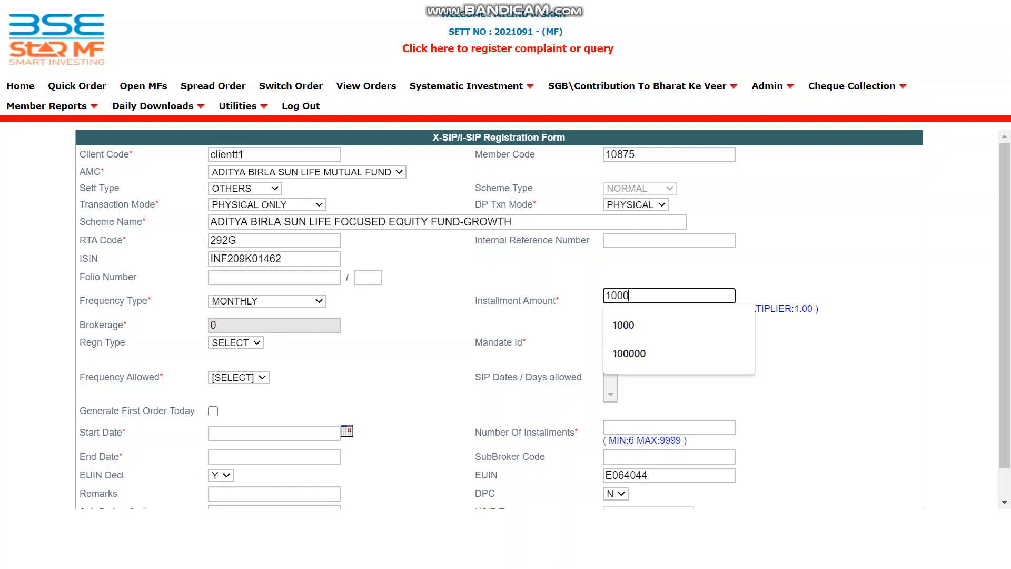
pyautogui.press('Tab')
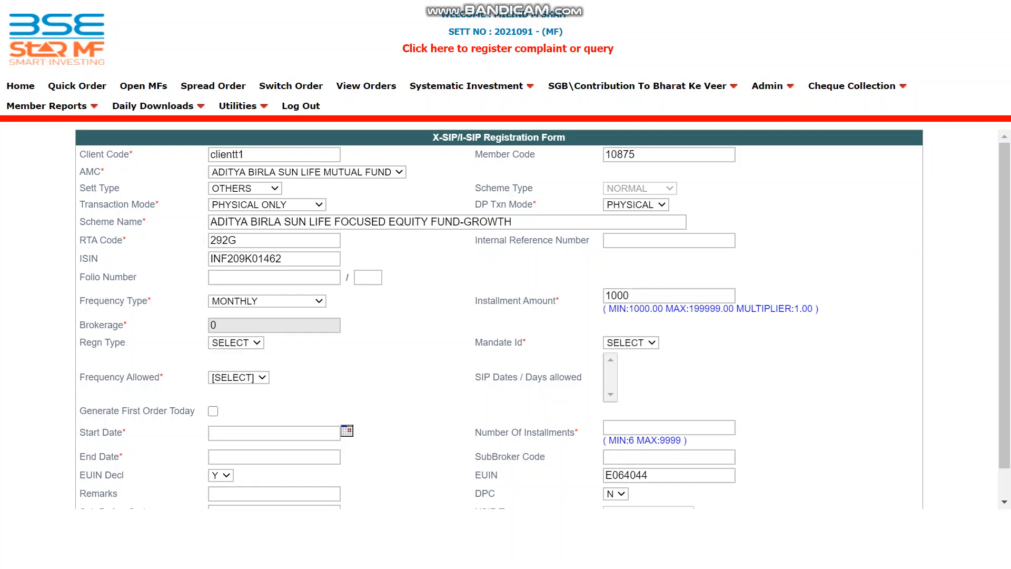
# - Choose X-SIP as the registration type and link the client's first NACH mandate
pyautogui.click(236, 343)
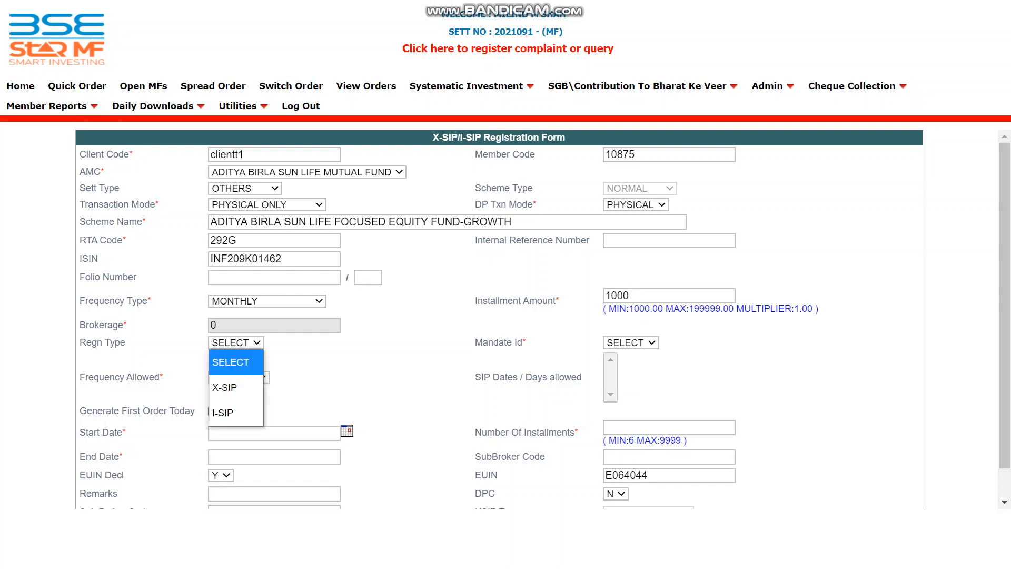
pyautogui.click(224, 388)
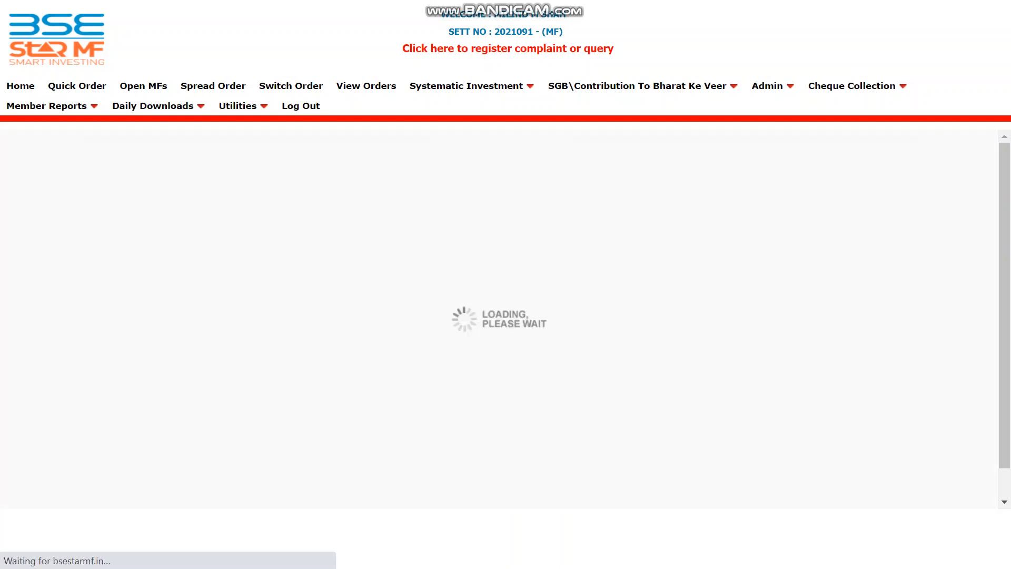
pyautogui.click(675, 342)
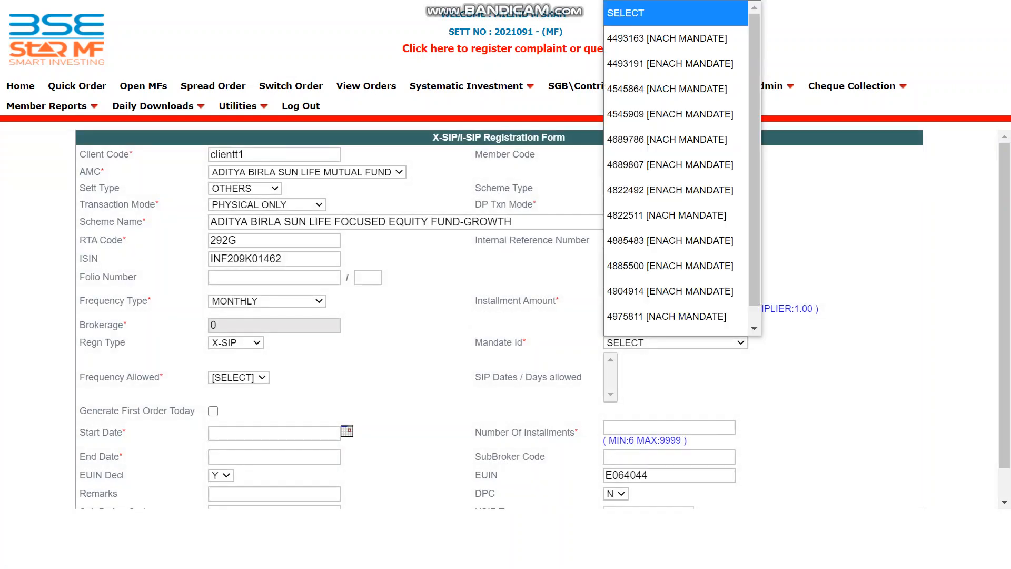
pyautogui.click(666, 19)
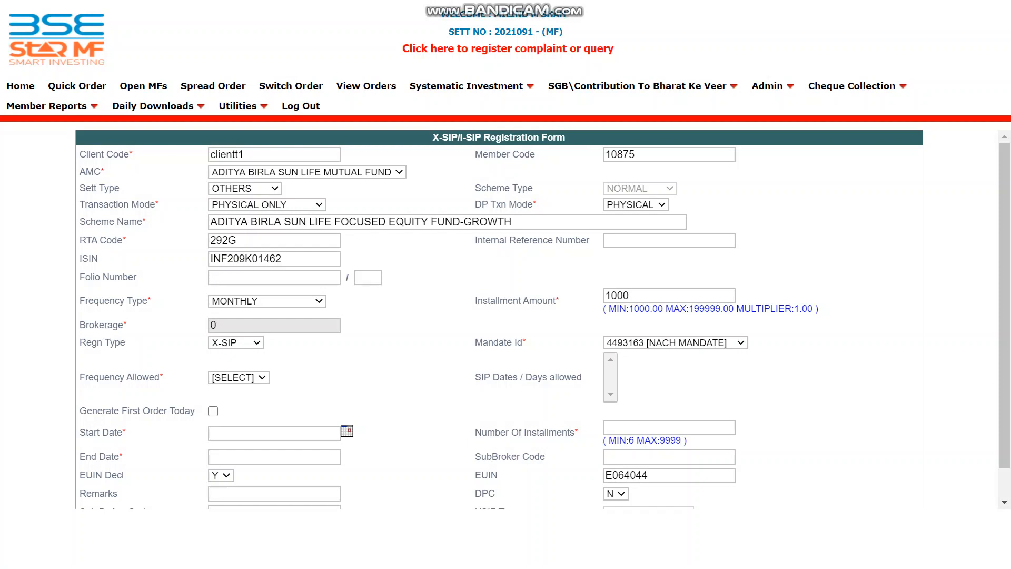
pyautogui.click(239, 378)
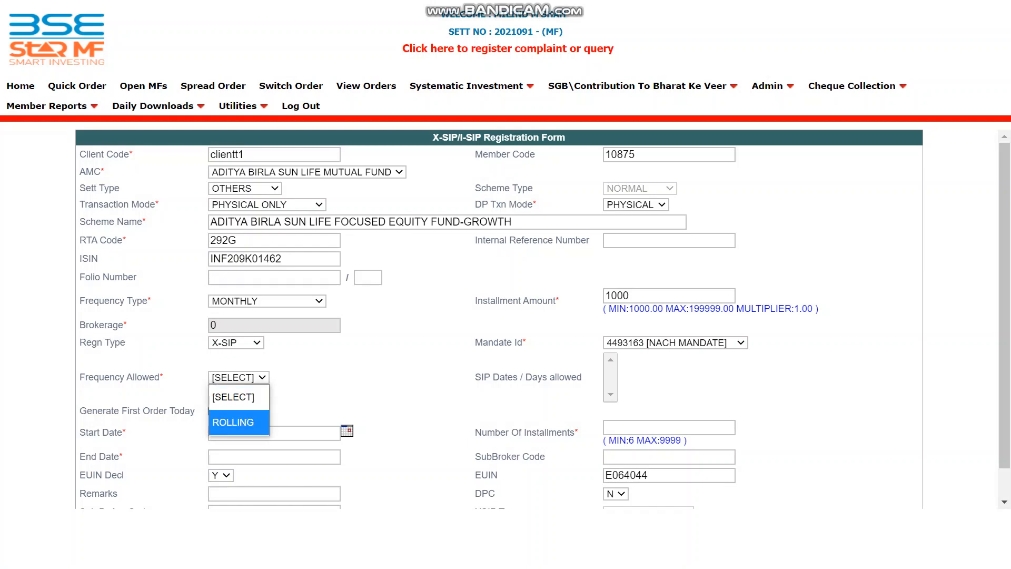
# - Set Frequency Allowed to ROLLING and scroll down toward the Save row
pyautogui.click(232, 422)
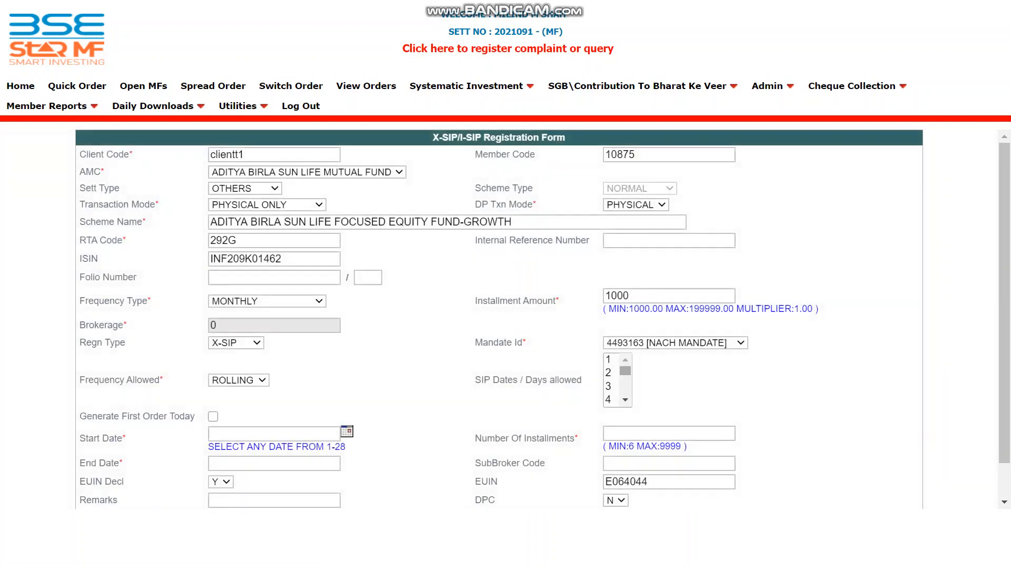
pyautogui.moveTo(625, 371); pyautogui.dragTo(625, 383)
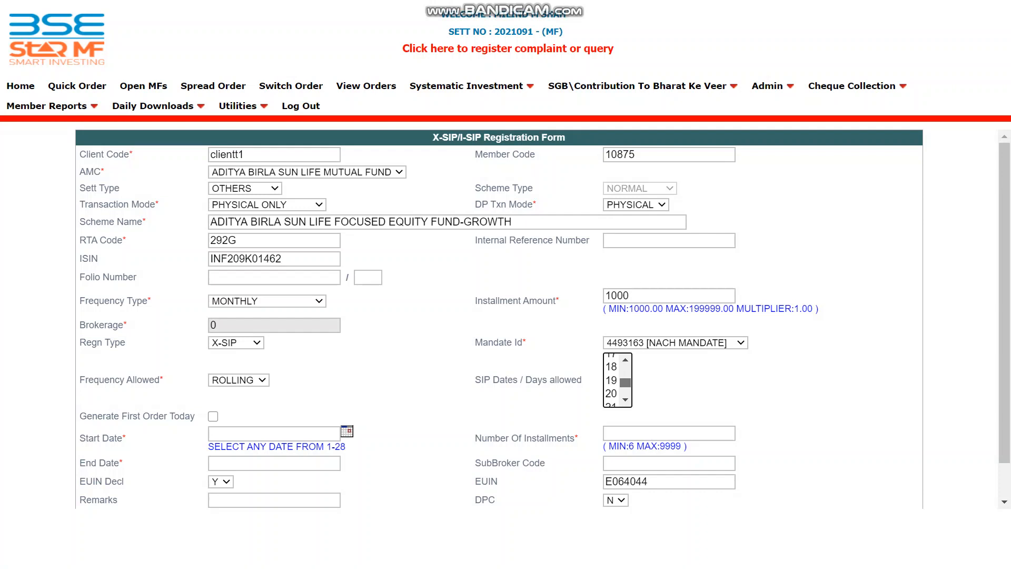
pyautogui.moveTo(625, 382); pyautogui.dragTo(625, 370)
pyautogui.scroll(-1, 499, 319)
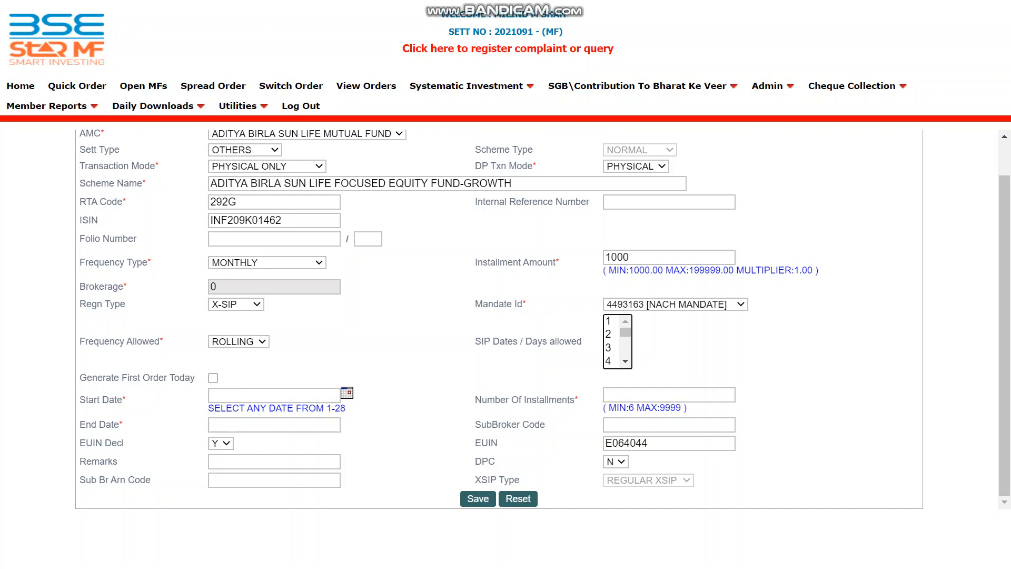
# - Pick 12-Sep-2020 as the start date, leaving Generate First Order Today unticked
pyautogui.click(213, 378)
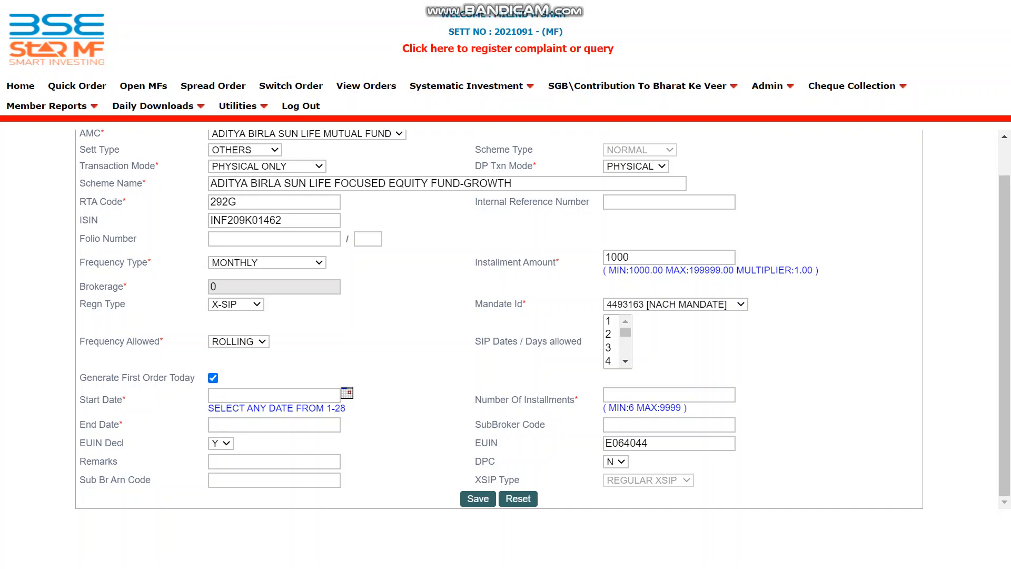
pyautogui.click(346, 393)
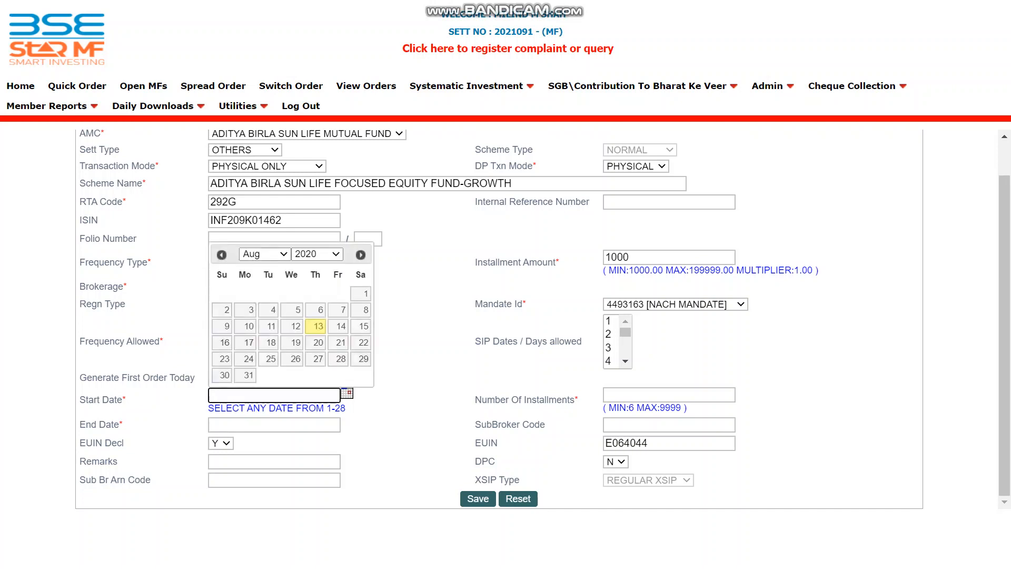
pyautogui.click(362, 255)
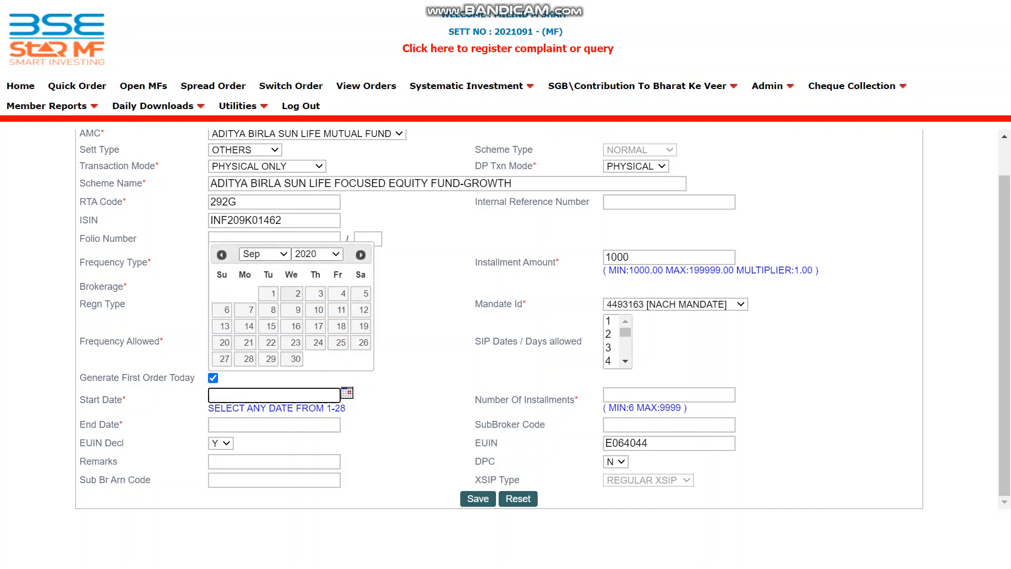
pyautogui.click(222, 255)
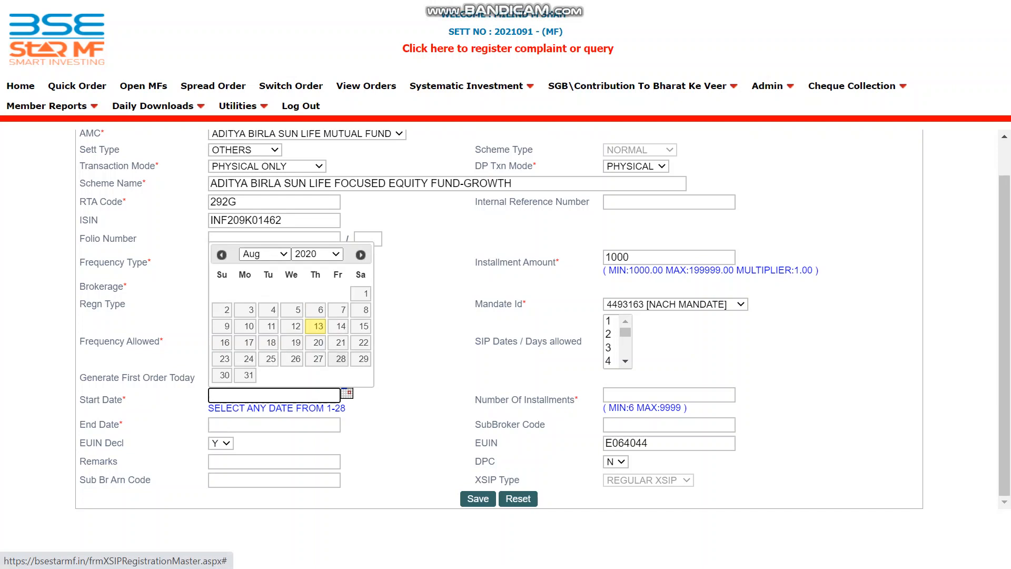
pyautogui.click(361, 254)
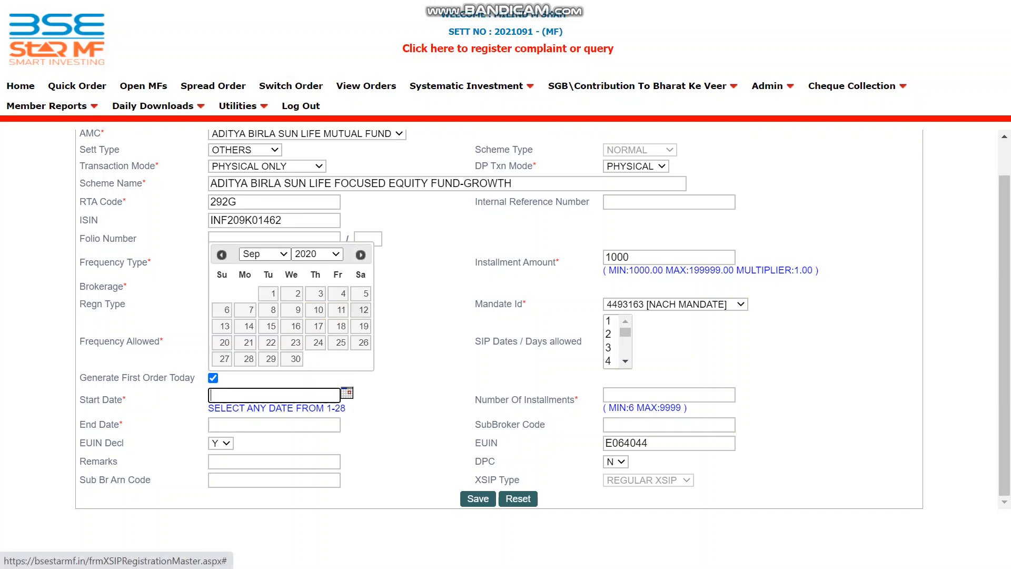
pyautogui.click(361, 310)
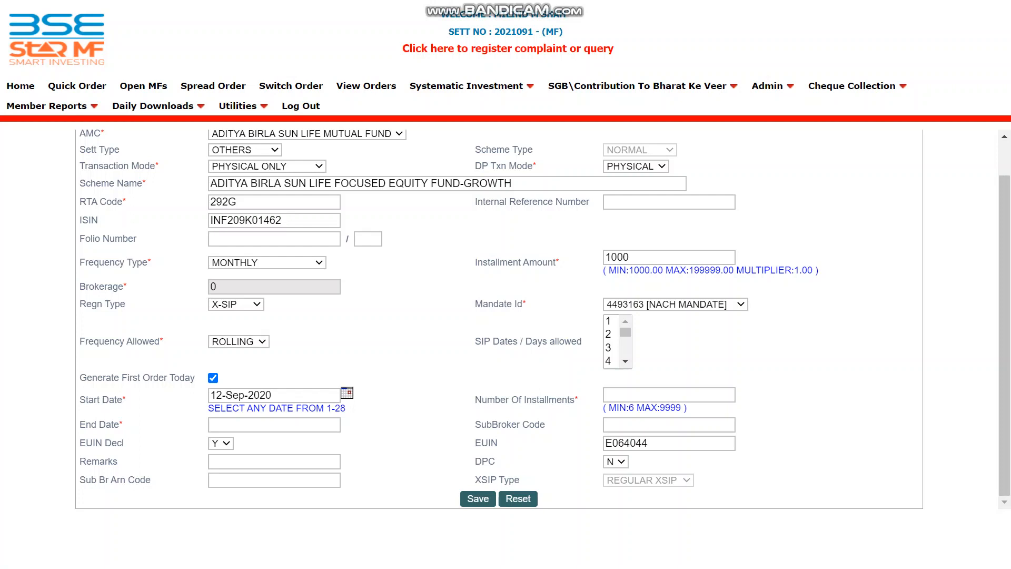
pyautogui.click(213, 377)
# - Temporarily set the start date to 25-Aug-2020
pyautogui.click(347, 393)
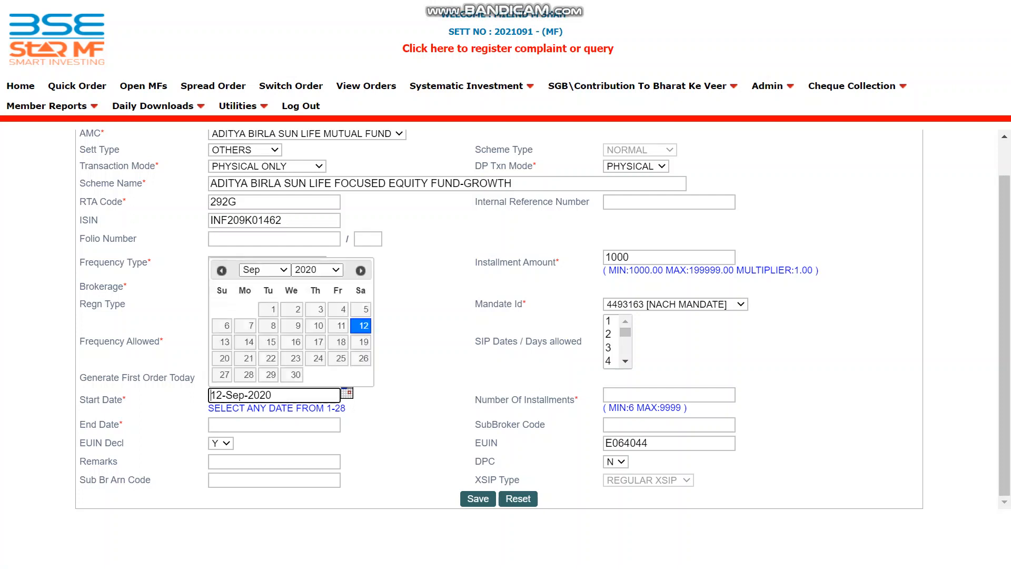
pyautogui.click(220, 269)
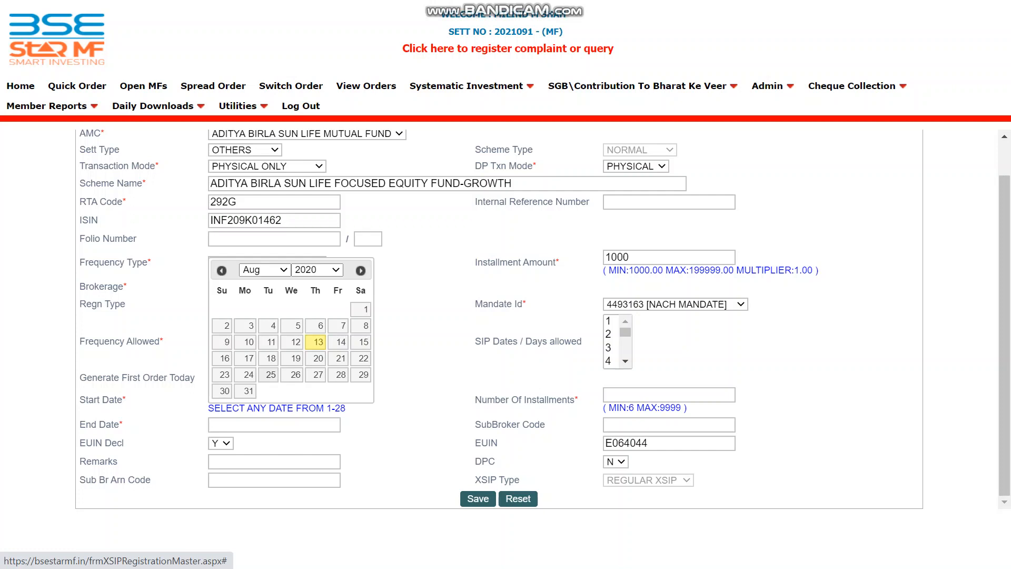
pyautogui.click(271, 375)
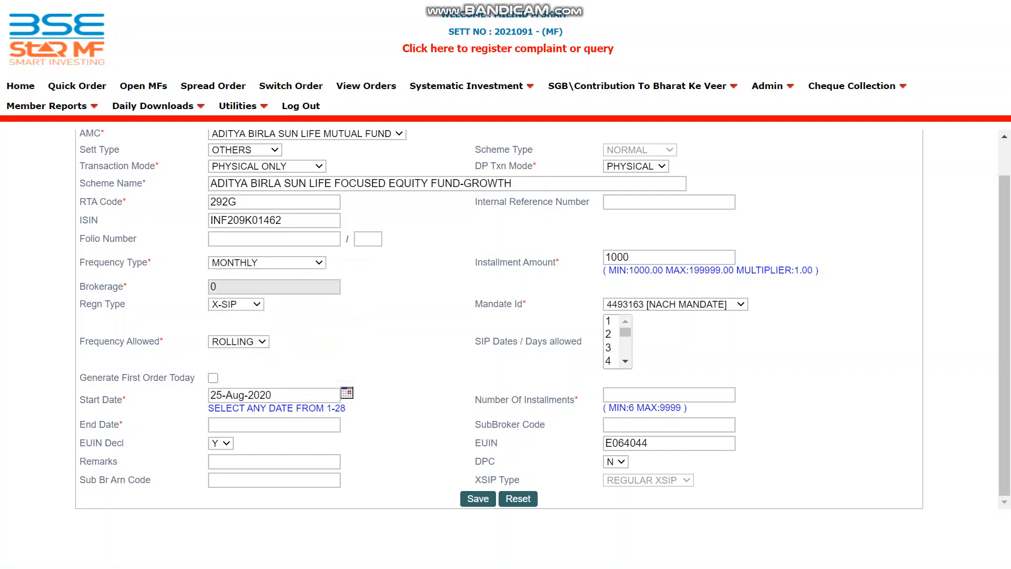
# - Tick Generate First Order Today and reset the start date to 12-Sep-2020
pyautogui.click(212, 377)
pyautogui.click(347, 393)
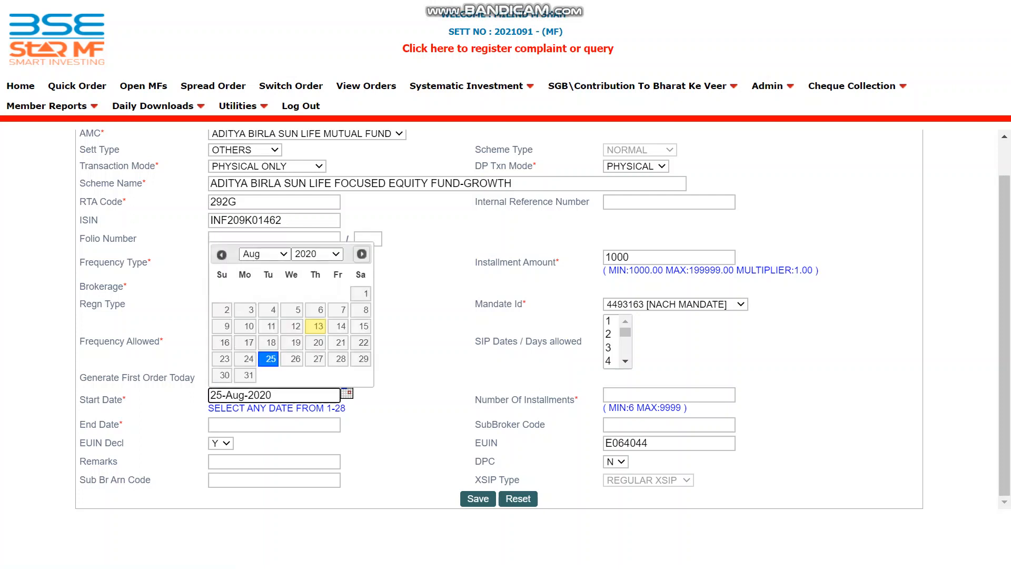
pyautogui.click(361, 255)
pyautogui.click(364, 309)
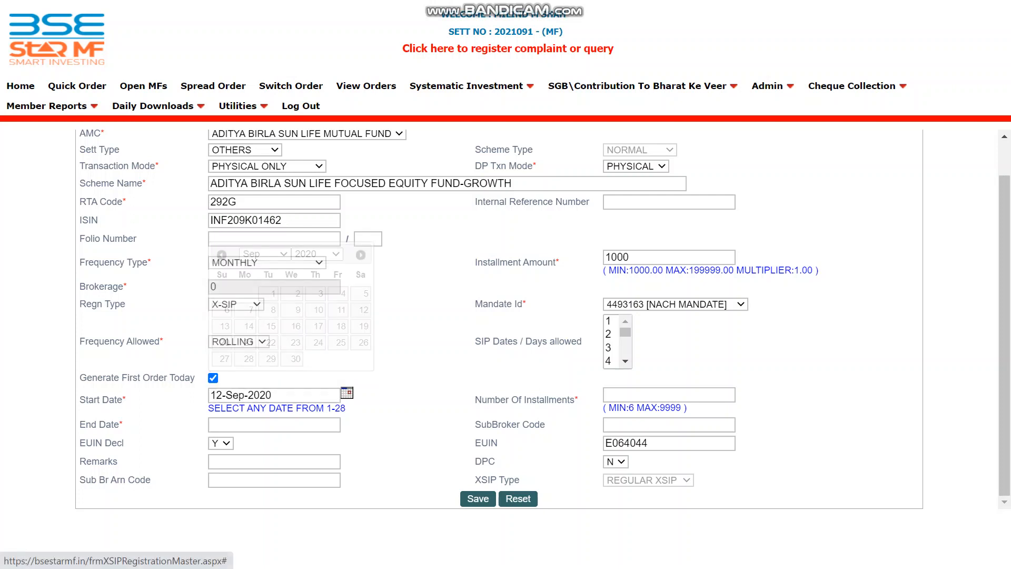
# - Enter 30 installments (ending 11-Mar-2023), save the X-SIP and dismiss the registration-number alert
pyautogui.click(669, 395)
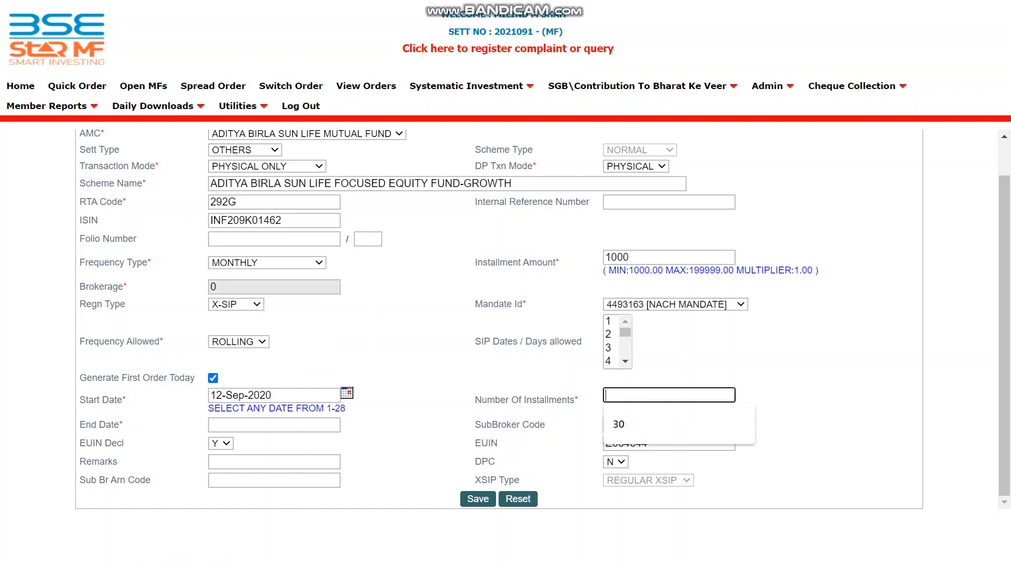
pyautogui.write('30')
pyautogui.press('Tab')
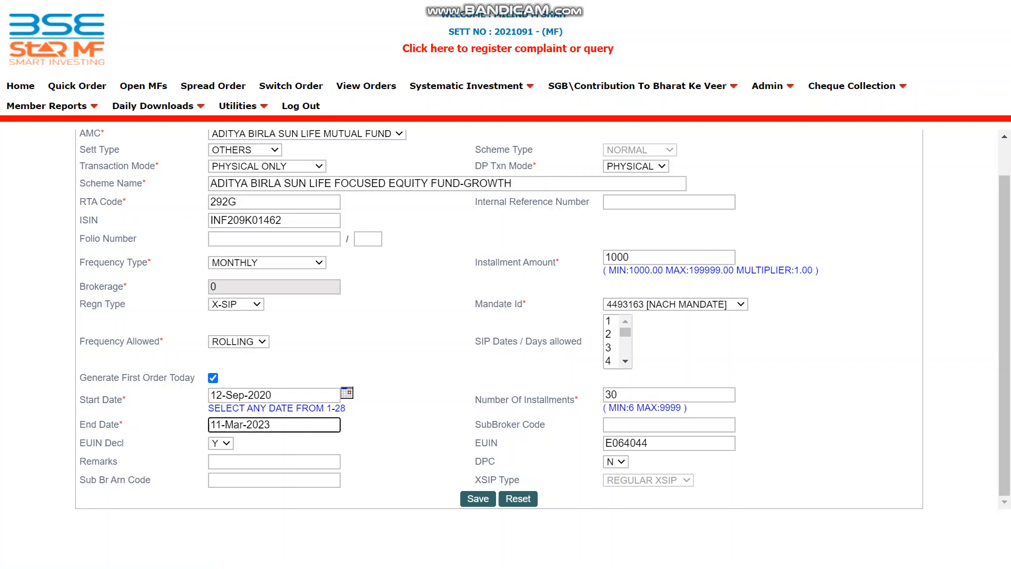
pyautogui.click(478, 499)
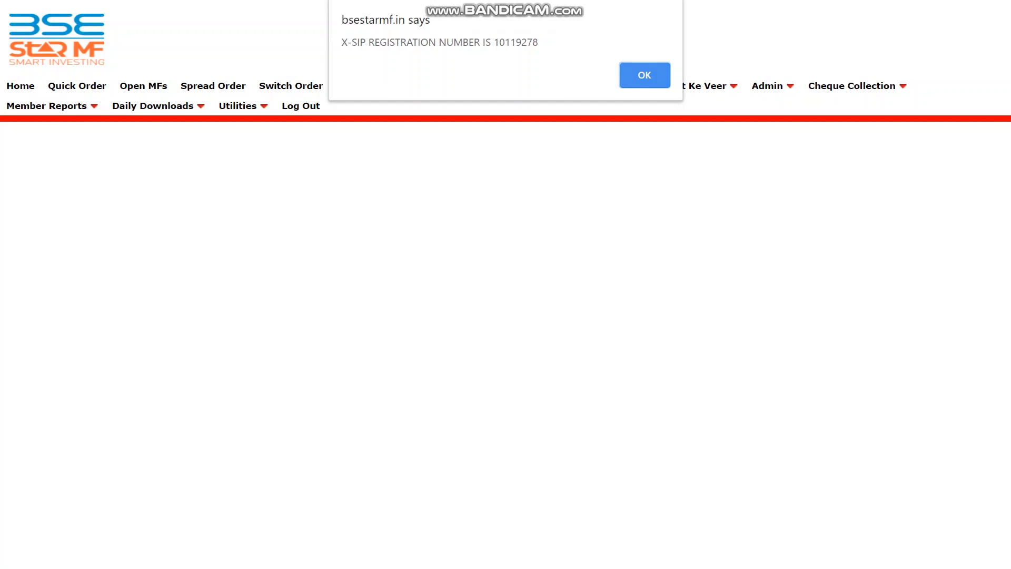
pyautogui.press('Return')
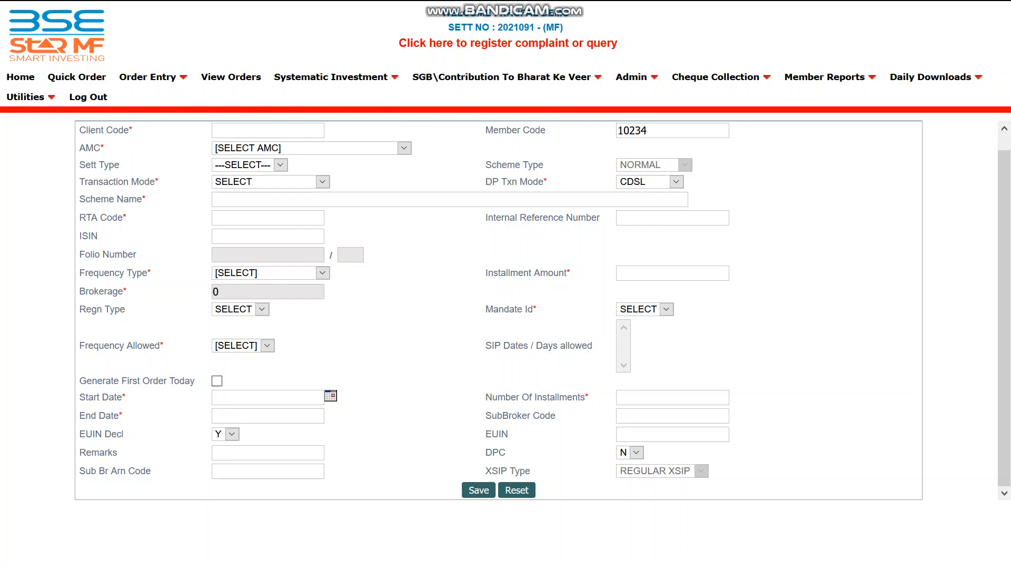
# - Open the X-SIP Registration Report from the Daily Downloads menu
pyautogui.moveTo(930, 77)
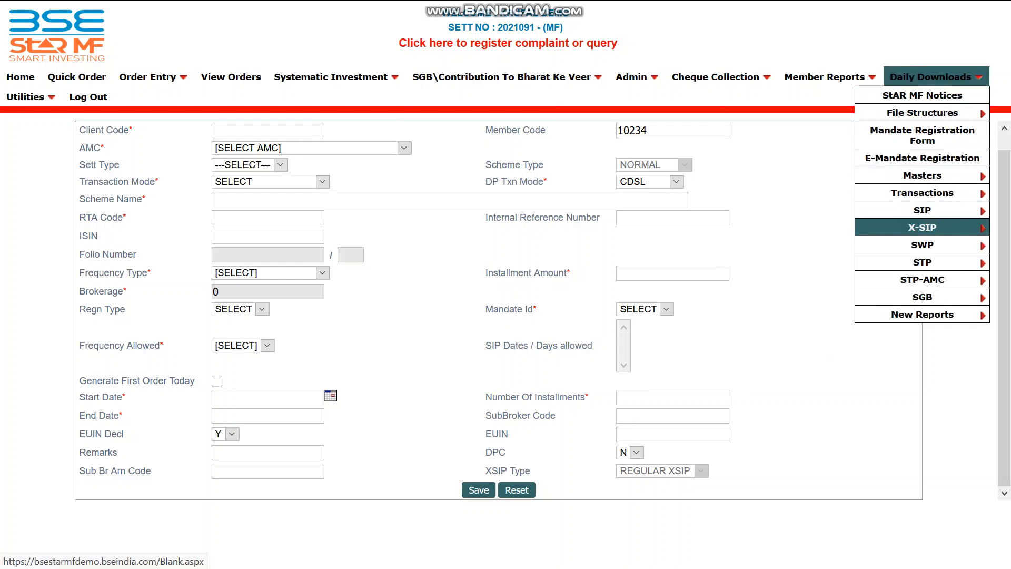
pyautogui.moveTo(922, 227)
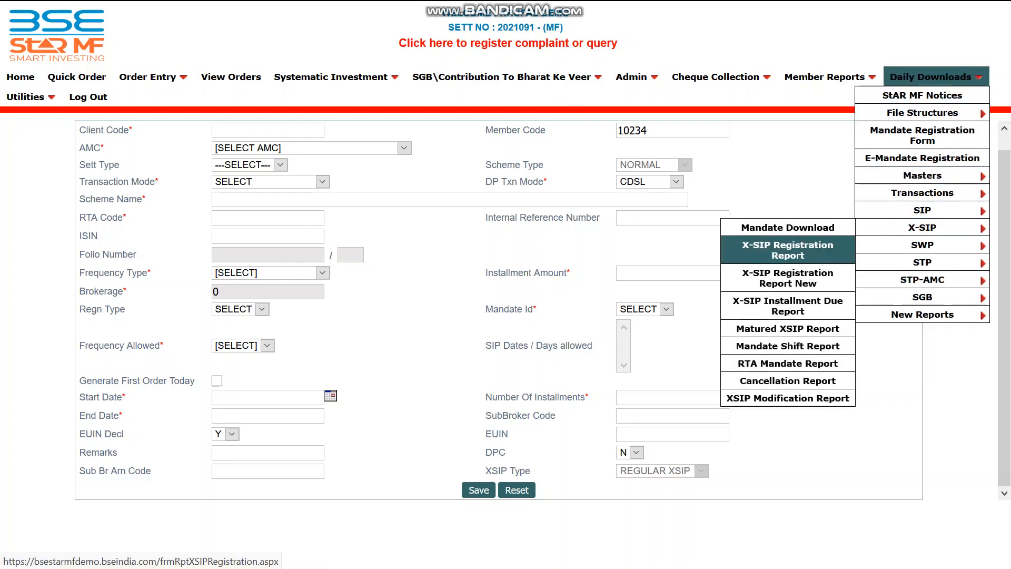
pyautogui.click(787, 250)
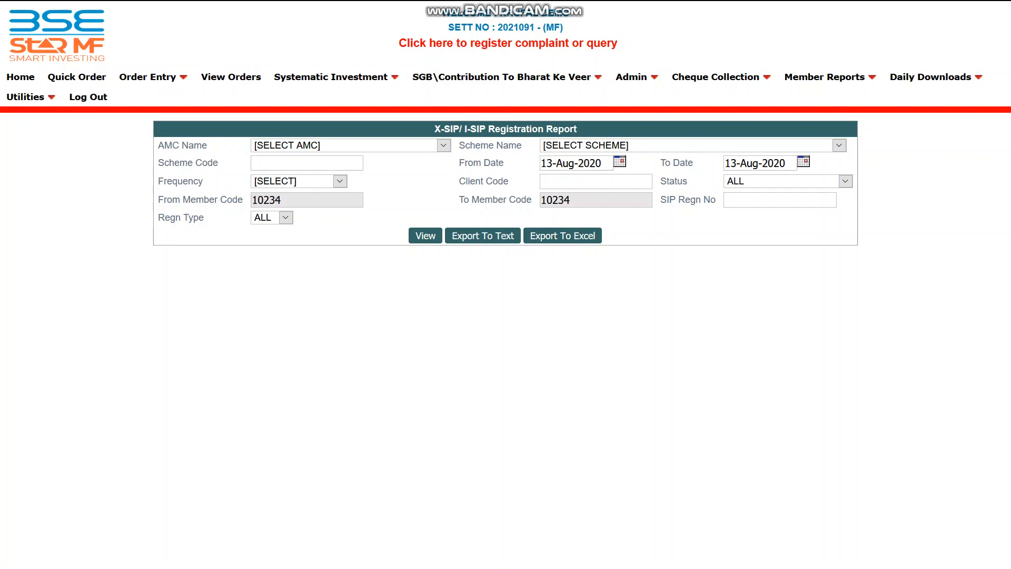
# - List the 13-Aug-2020 X-SIP registrations and scroll across the table to view the pending registration's details
pyautogui.click(426, 236)
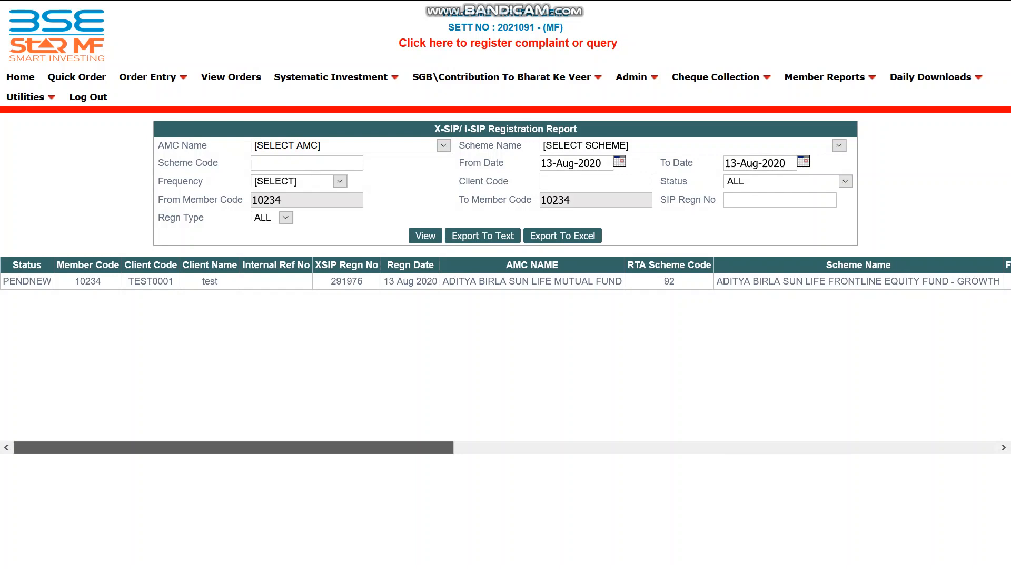
pyautogui.moveTo(233, 447)
pyautogui.mouseDown()
pyautogui.moveTo(773, 447)
pyautogui.moveTo(233, 447)
pyautogui.mouseUp()
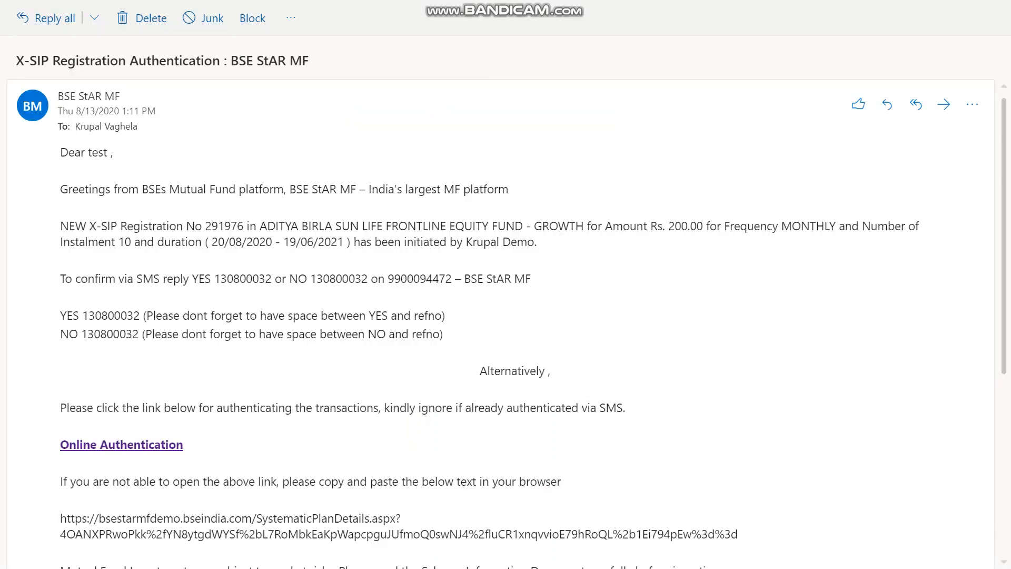
# - Open the email's Online Authentication link, then select the 200.00 monthly X-SIP registration and save it
pyautogui.scroll(-3, 505, 316)
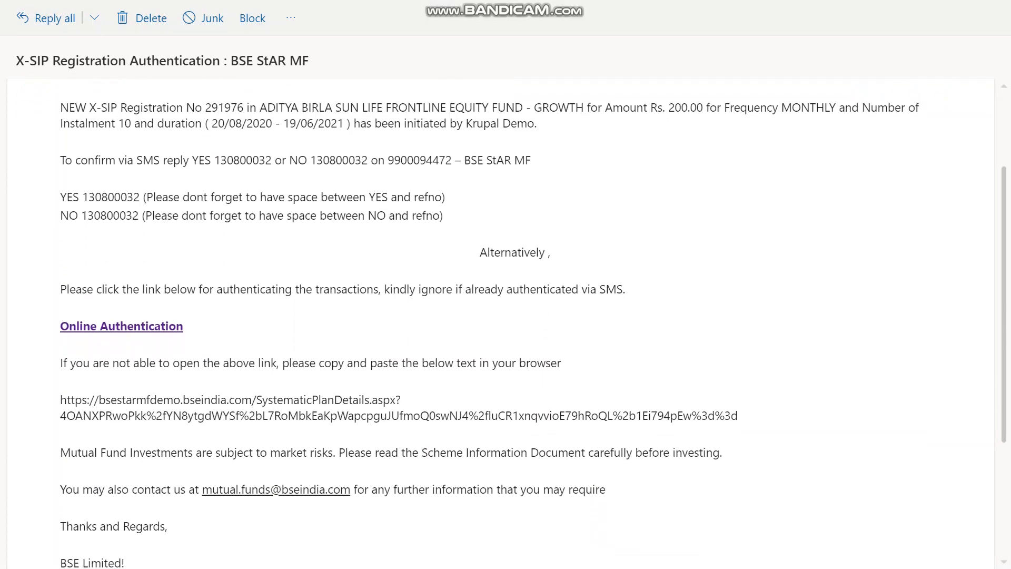
pyautogui.scroll(-1, 506, 316)
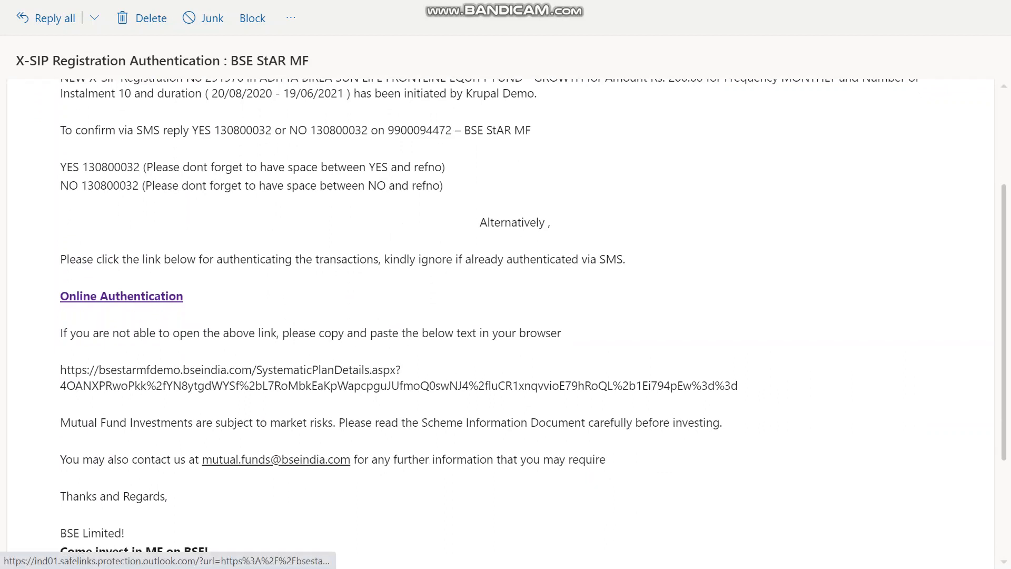
pyautogui.click(166, 296)
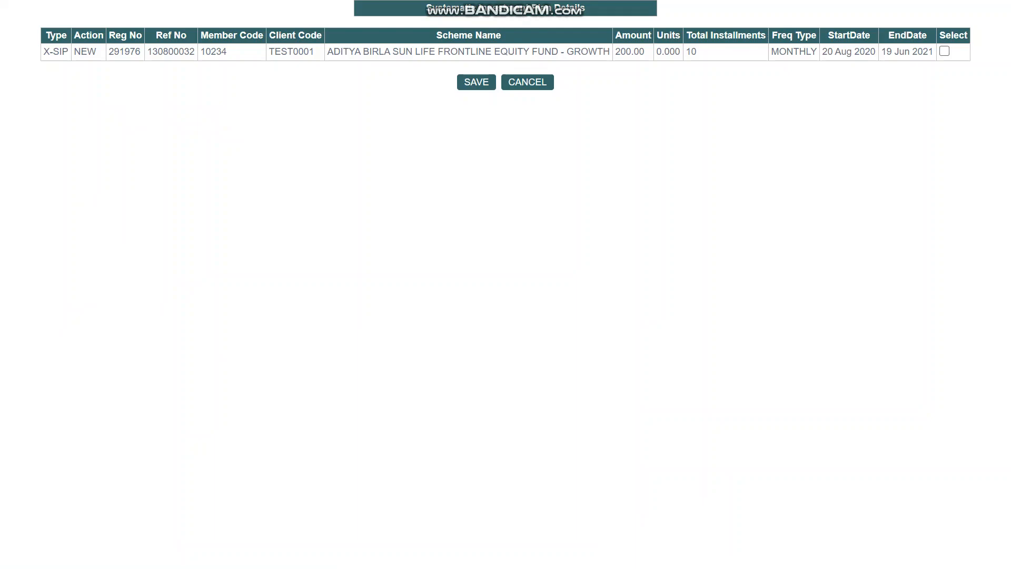
pyautogui.click(944, 51)
pyautogui.click(476, 82)
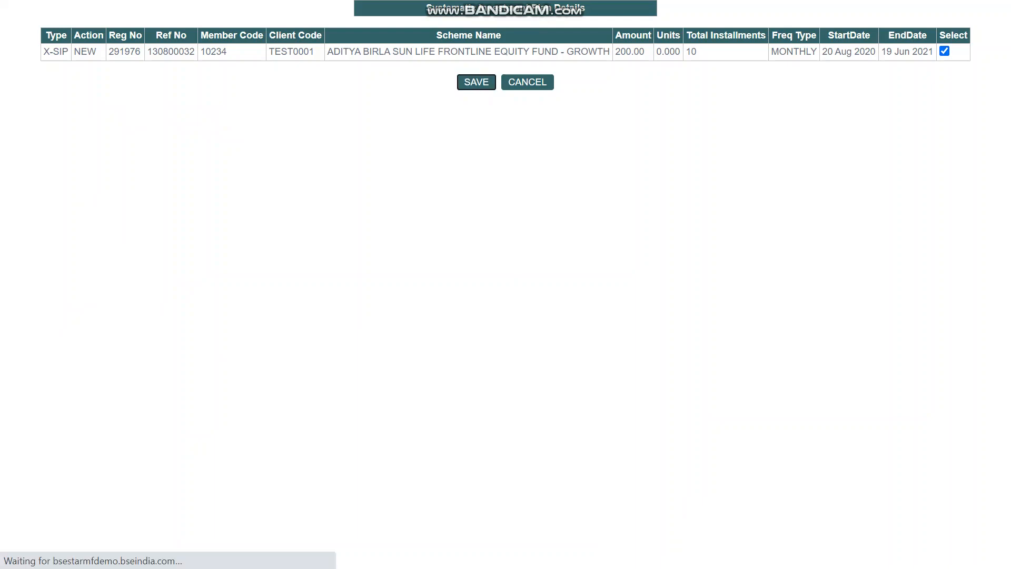